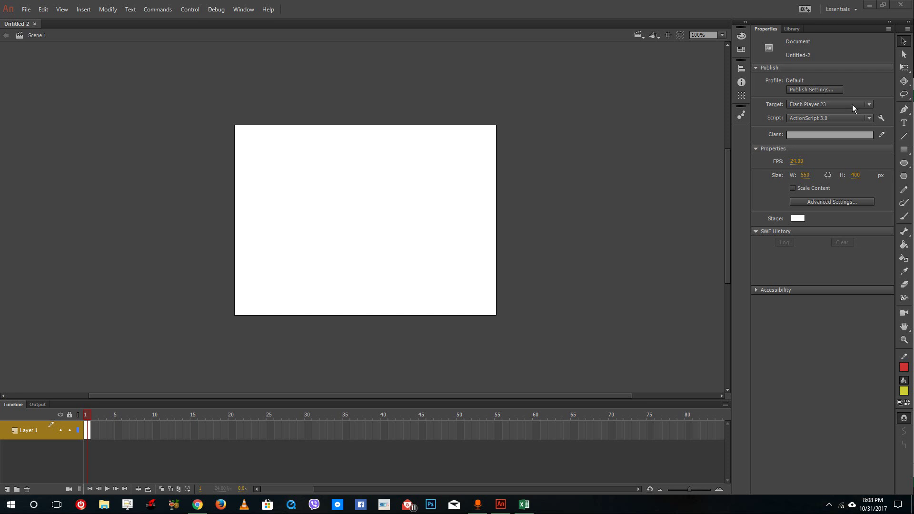
# Step: Draw a yellow rectangle in the stage centre and select its fill and outline
pyautogui.click(900, 151)
pyautogui.moveTo(308, 173); pyautogui.dragTo(425, 263)
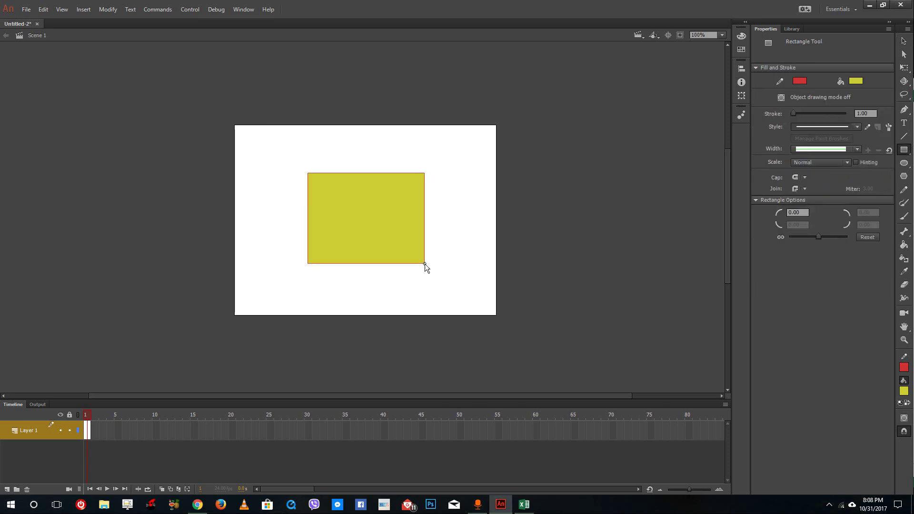
pyautogui.click(903, 41)
pyautogui.doubleClick(377, 213)
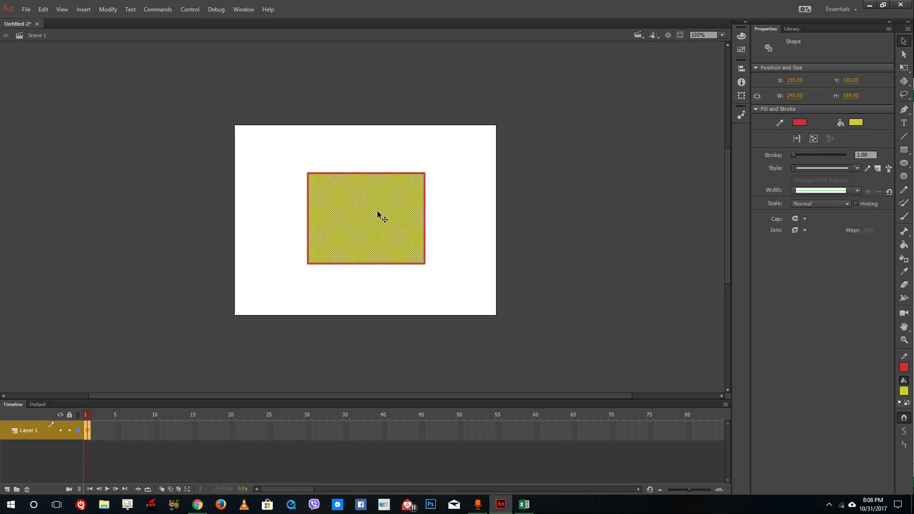
# Step: Convert the rectangle to a Movie Clip symbol named Symbol 1 and nudge it left to X 148
pyautogui.rightClick(378, 212)
pyautogui.click(418, 442)
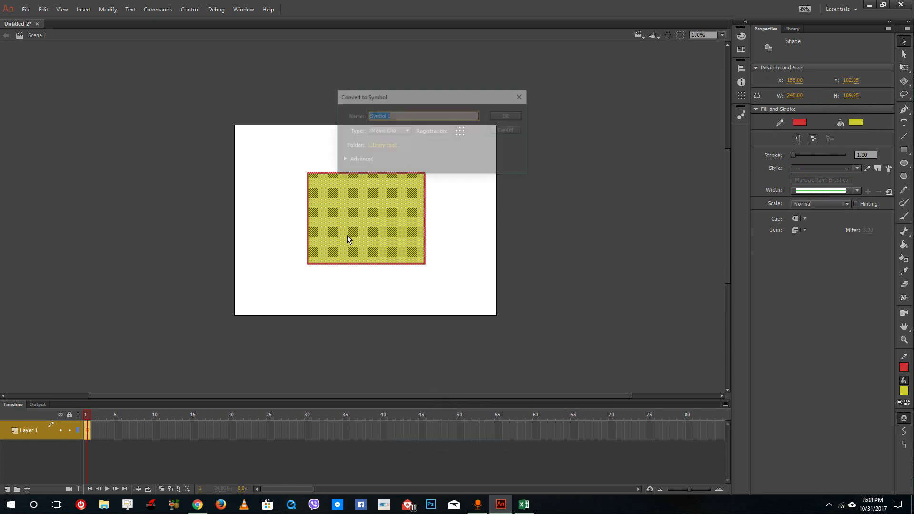
pyautogui.click(396, 132)
pyautogui.click(396, 144)
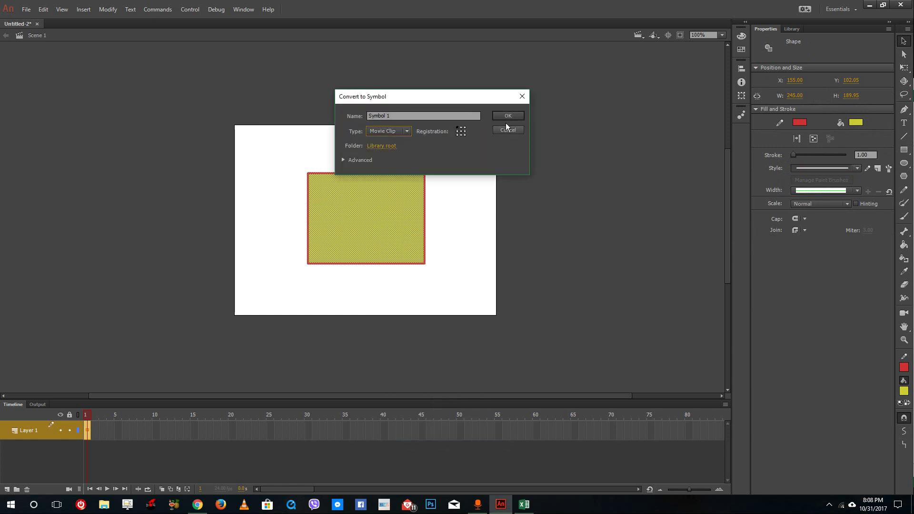
pyautogui.click(504, 116)
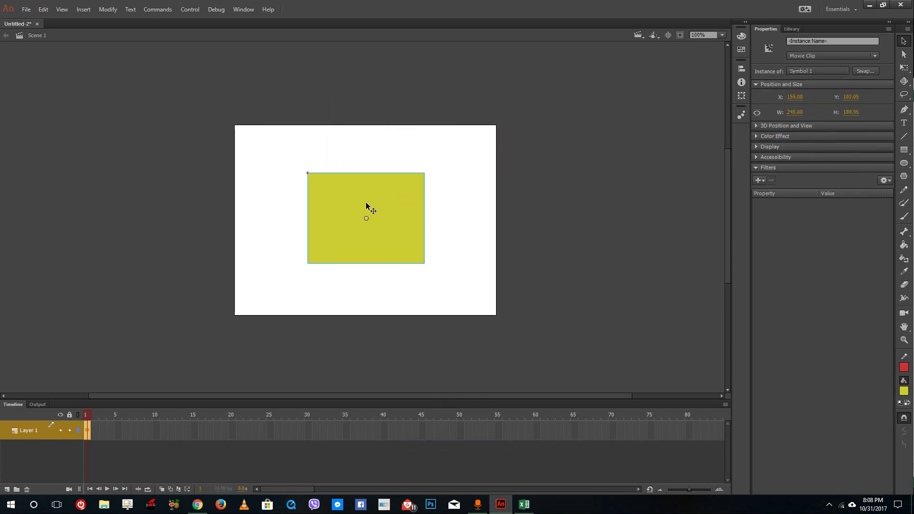
pyautogui.moveTo(367, 205); pyautogui.dragTo(299, 209)
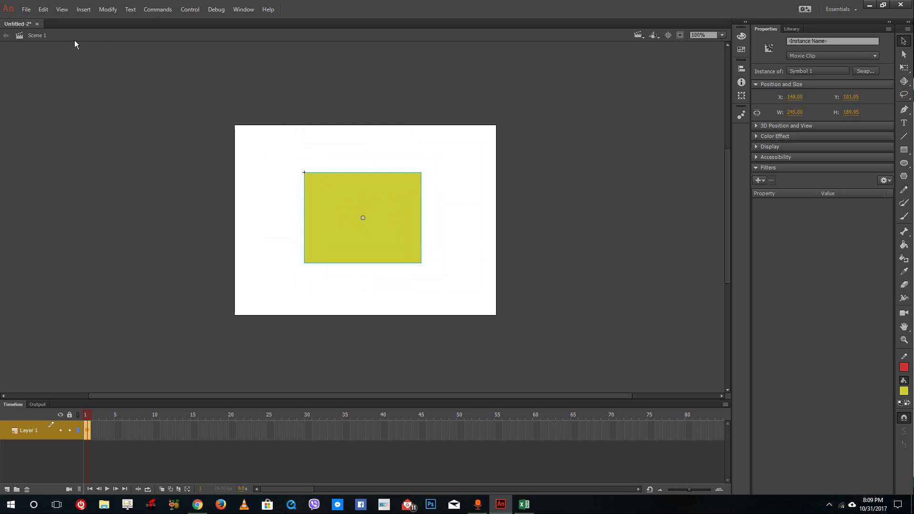
# Step: Turn on rulers and drag a vertical guide near the stage's left side
pyautogui.click(82, 9)
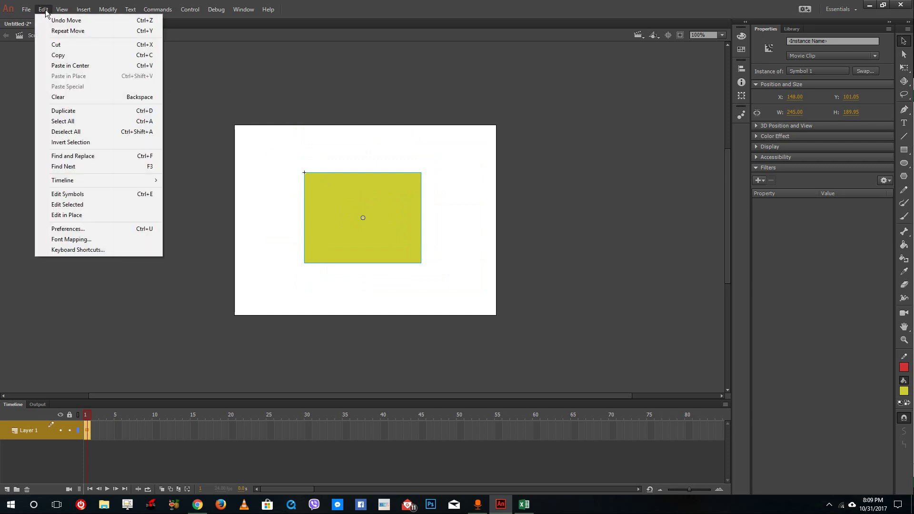
pyautogui.moveTo(56, 11)
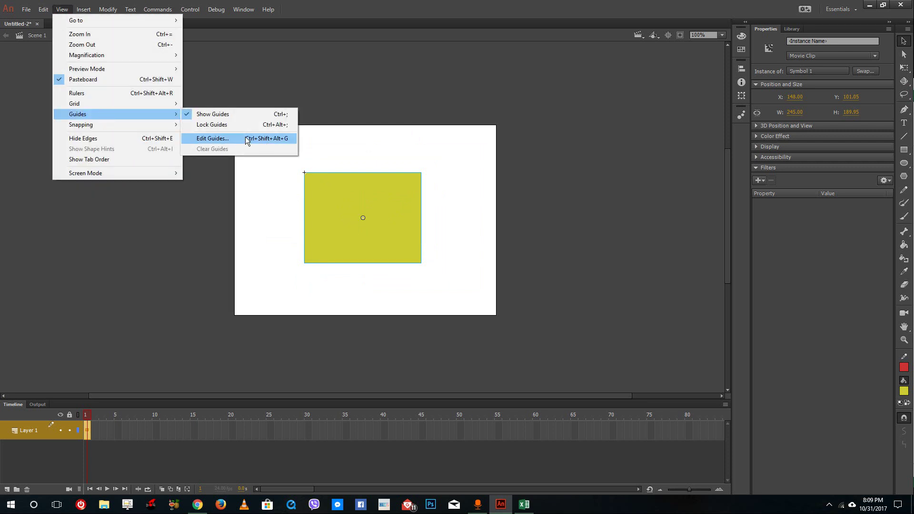
pyautogui.moveTo(130, 113)
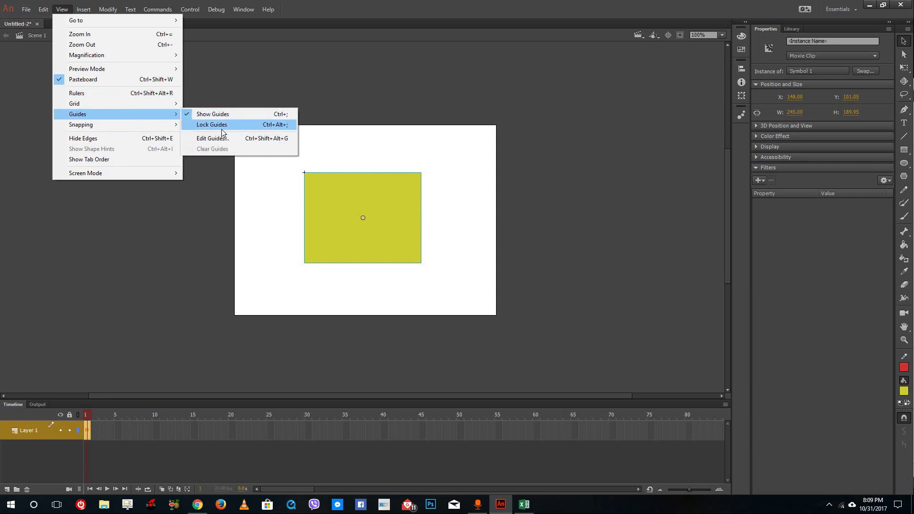
pyautogui.click(95, 94)
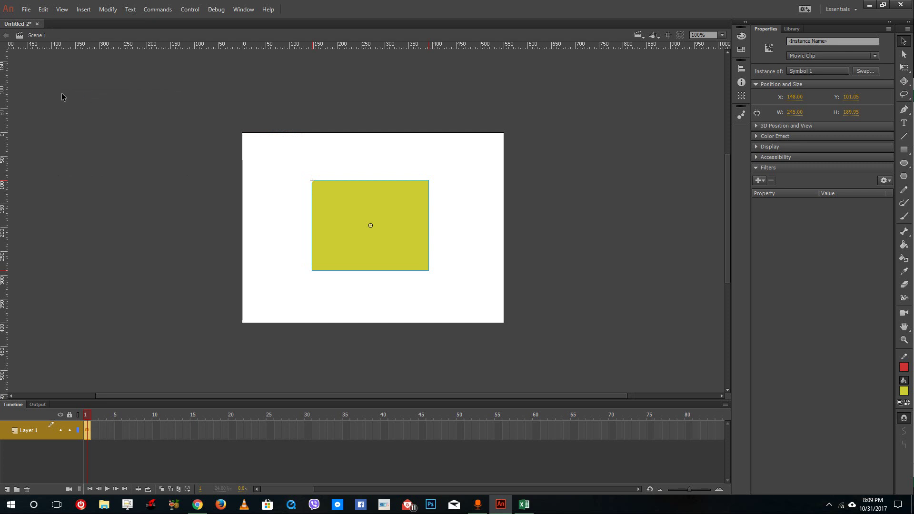
pyautogui.moveTo(87, 127); pyautogui.dragTo(272, 180)
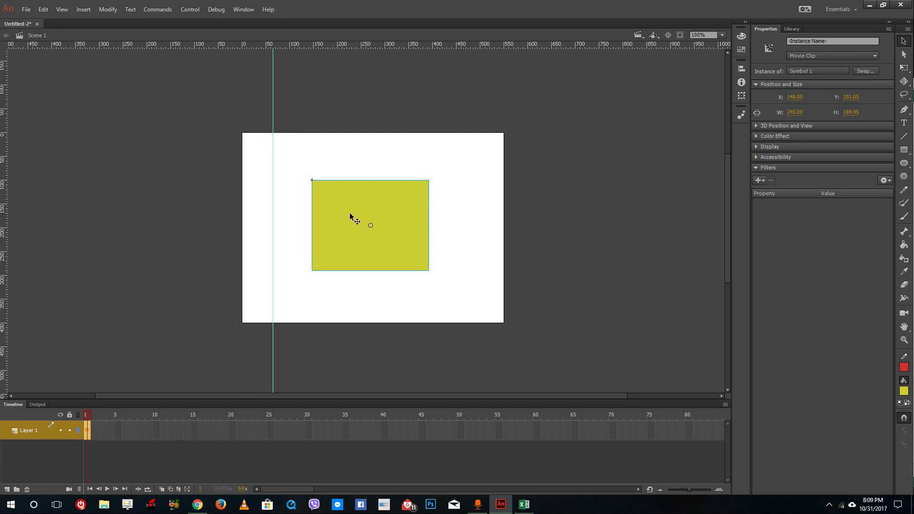
# Step: Move the yellow symbol up-left to X 117, Y 53.05 and browse the View menu for snapping settings
pyautogui.moveTo(350, 212)
pyautogui.mouseDown()
pyautogui.moveTo(270, 214)
pyautogui.moveTo(313, 215)
pyautogui.moveTo(295, 188)
pyautogui.moveTo(298, 215)
pyautogui.moveTo(194, 169)
pyautogui.moveTo(316, 226)
pyautogui.moveTo(391, 214)
pyautogui.moveTo(367, 223)
pyautogui.moveTo(380, 242)
pyautogui.moveTo(421, 228)
pyautogui.moveTo(388, 232)
pyautogui.moveTo(276, 196)
pyautogui.moveTo(351, 218)
pyautogui.mouseUp()
pyautogui.click(62, 9)
pyautogui.press('Escape')
pyautogui.click(43, 9)
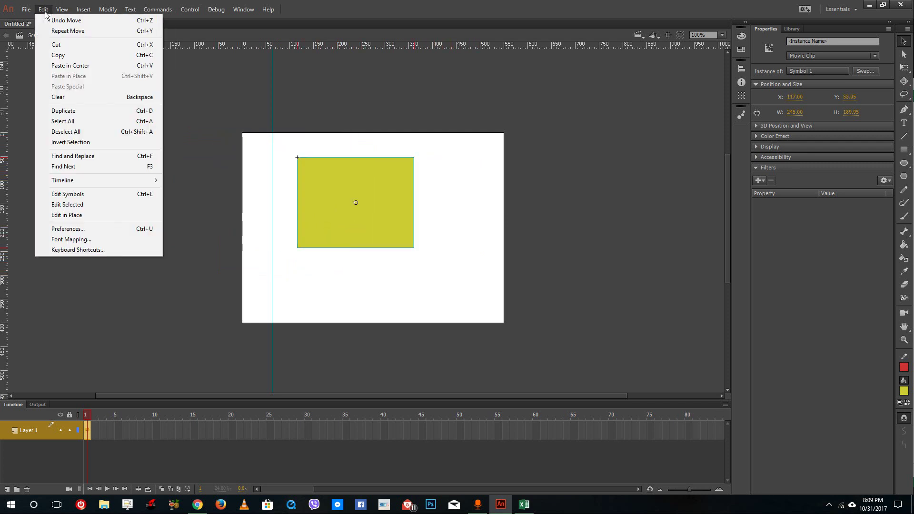
pyautogui.moveTo(119, 126)
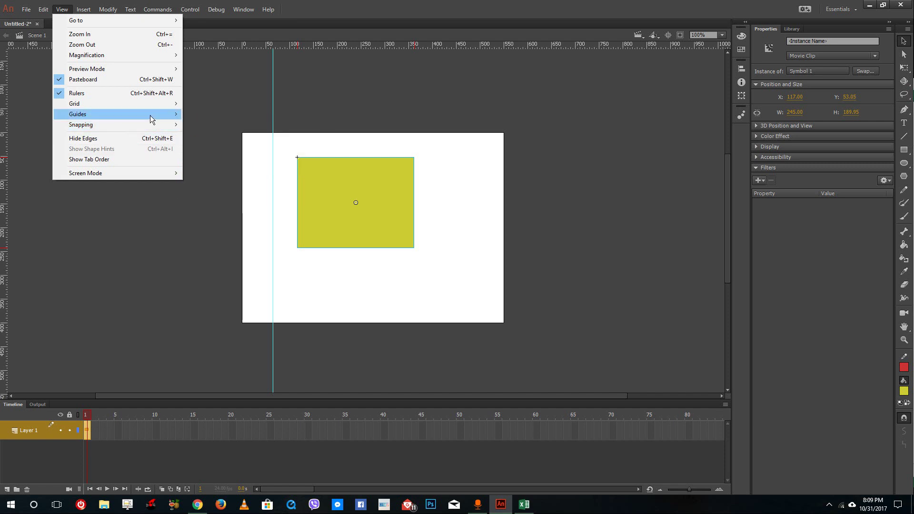
# Step: Set guide snap accuracy to Must be close, then snap Symbol 1's left edge to the guide near X 69
pyautogui.moveTo(152, 119)
pyautogui.click(236, 139)
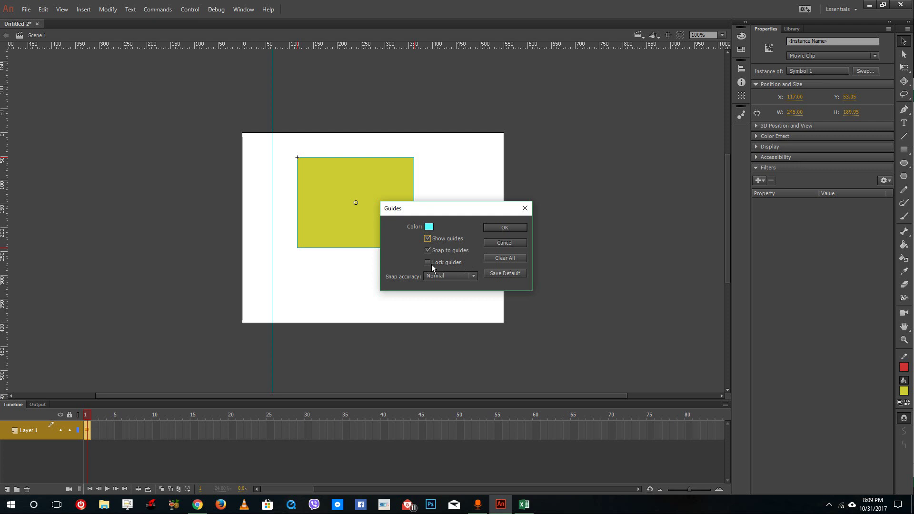
pyautogui.click(456, 274)
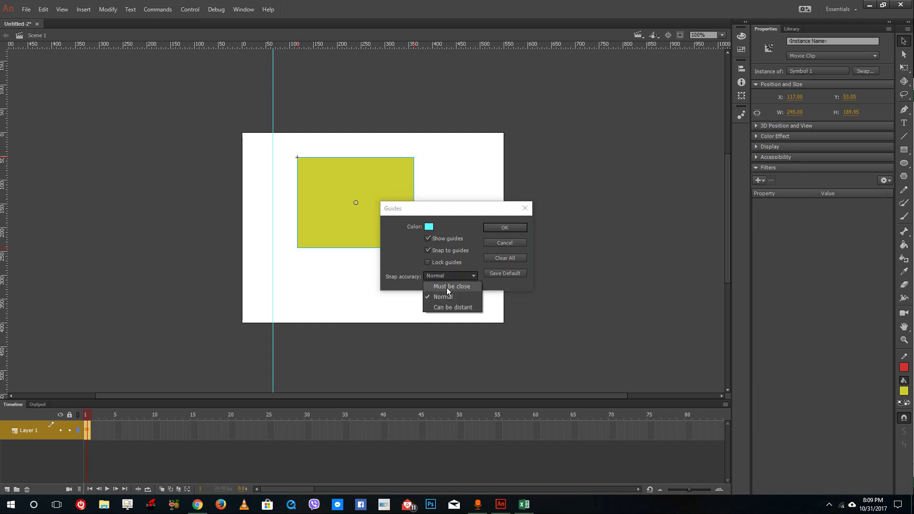
pyautogui.click(450, 307)
pyautogui.click(456, 278)
pyautogui.click(455, 286)
pyautogui.click(505, 227)
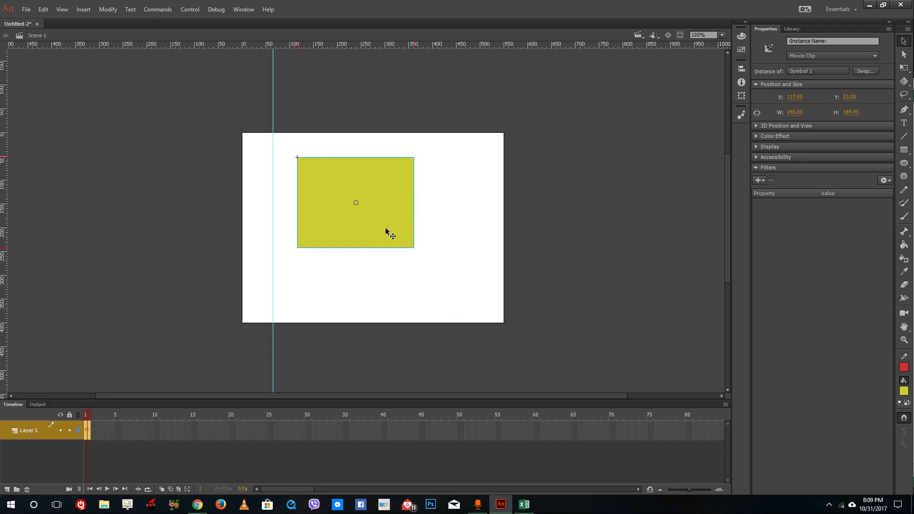
pyautogui.moveTo(387, 233); pyautogui.dragTo(414, 250)
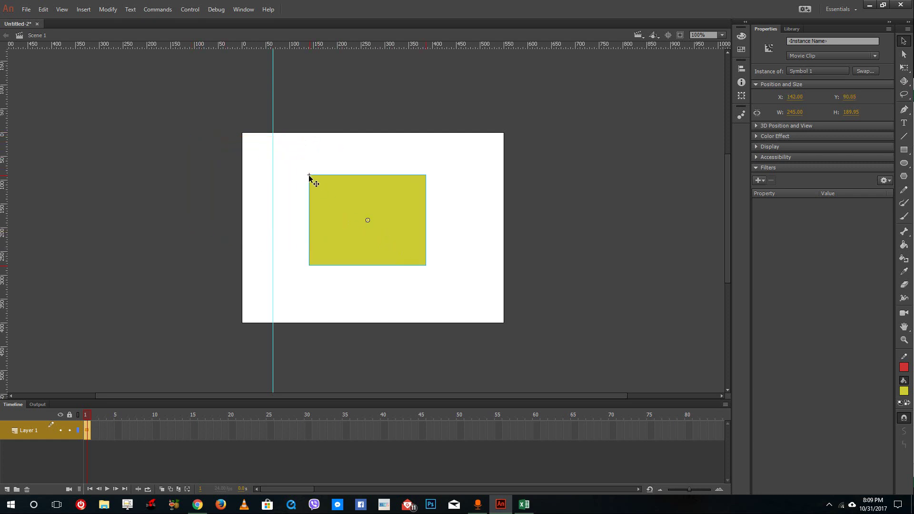
pyautogui.moveTo(308, 179); pyautogui.dragTo(272, 151)
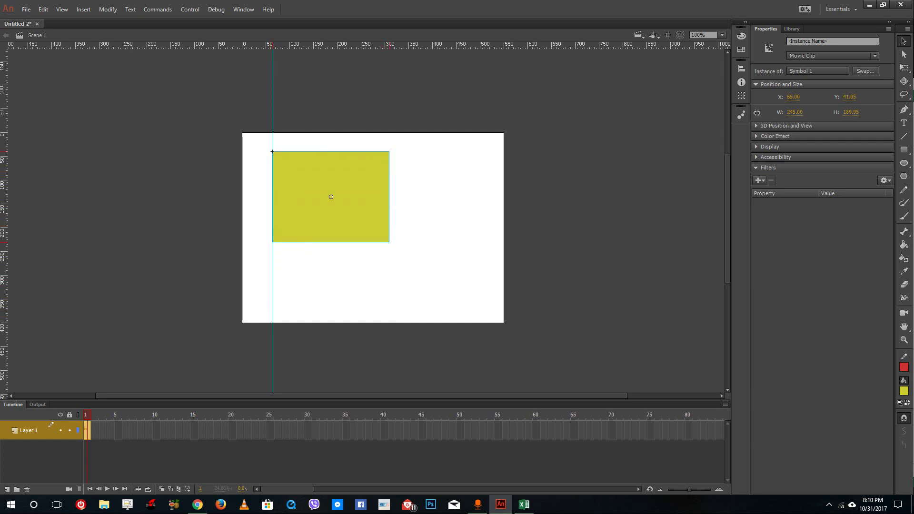
# Step: Draw small rectangles on the guide, add two vertical and two horizontal guides, and fill their box with a rectangle
pyautogui.click(903, 149)
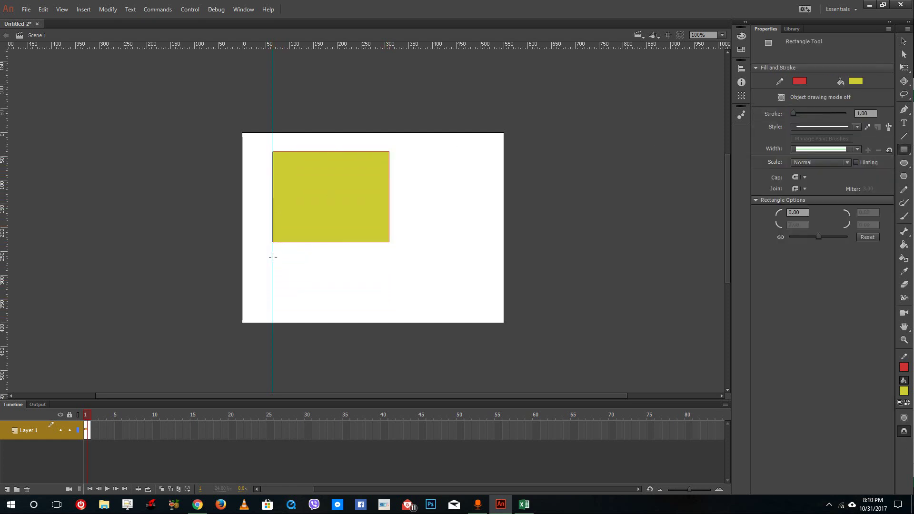
pyautogui.moveTo(272, 256); pyautogui.dragTo(272, 298)
pyautogui.moveTo(3, 111); pyautogui.dragTo(410, 159)
pyautogui.moveTo(3, 167); pyautogui.dragTo(478, 195)
pyautogui.moveTo(466, 45); pyautogui.dragTo(428, 216)
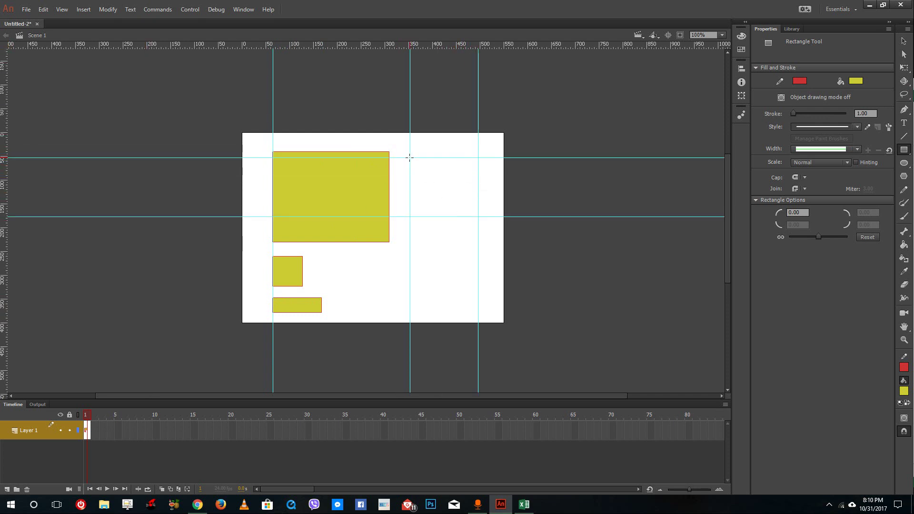
pyautogui.moveTo(409, 158); pyautogui.dragTo(479, 217)
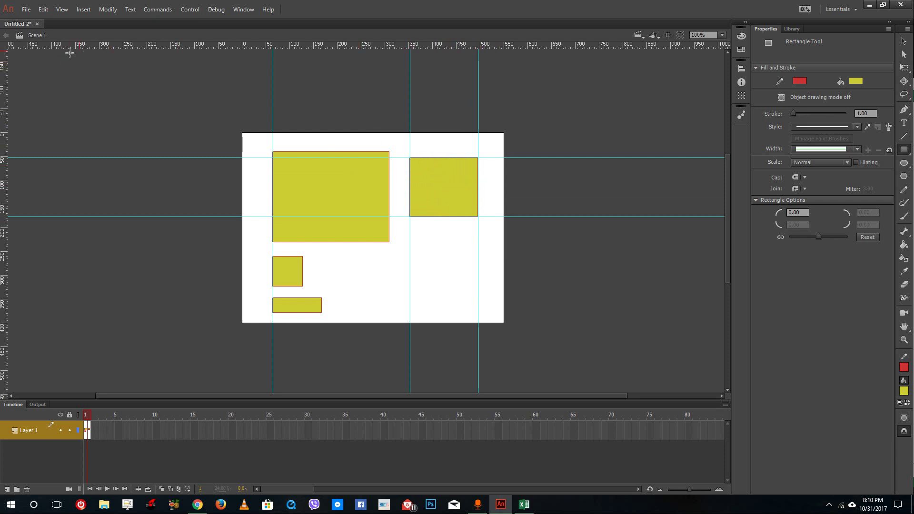
# Step: Turn on the stage grid
pyautogui.click(80, 13)
pyautogui.moveTo(44, 9)
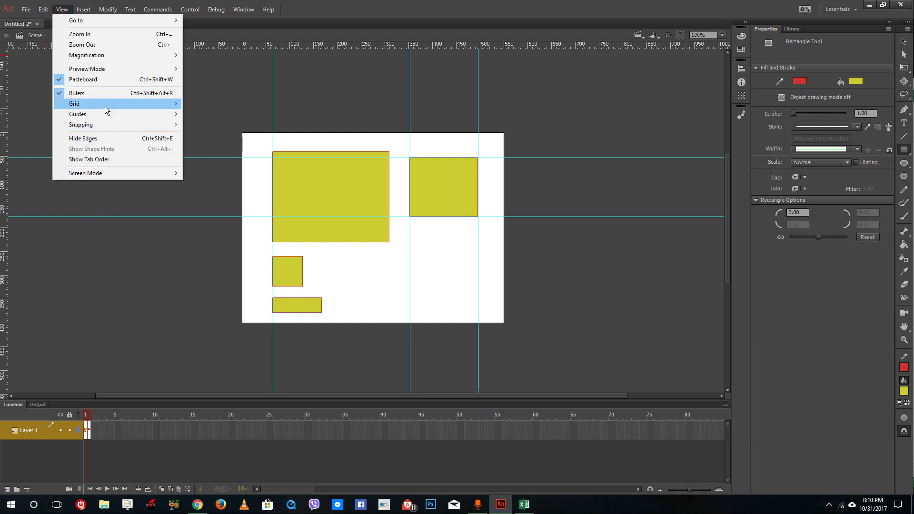
pyautogui.moveTo(105, 104)
pyautogui.click(212, 103)
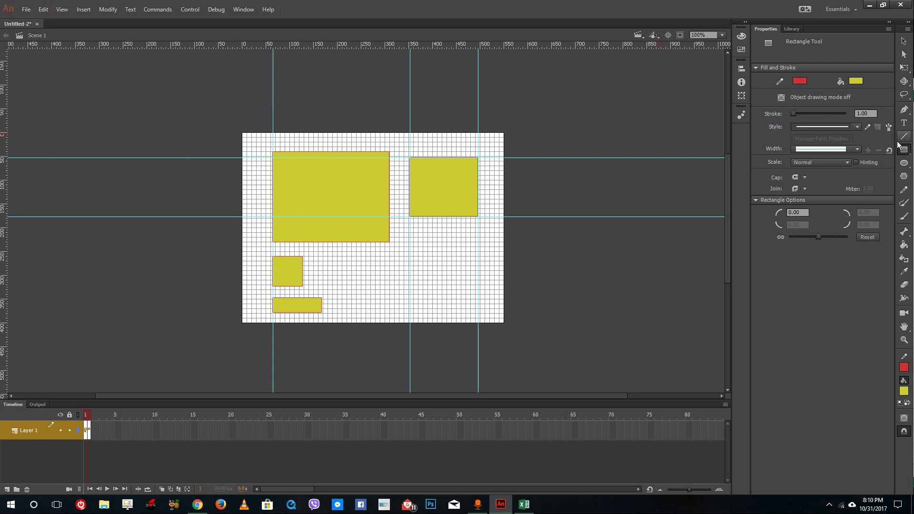
# Step: Pen-draw a small red-outlined triangle below the right rectangle, then marquee-select all shapes
pyautogui.click(905, 110)
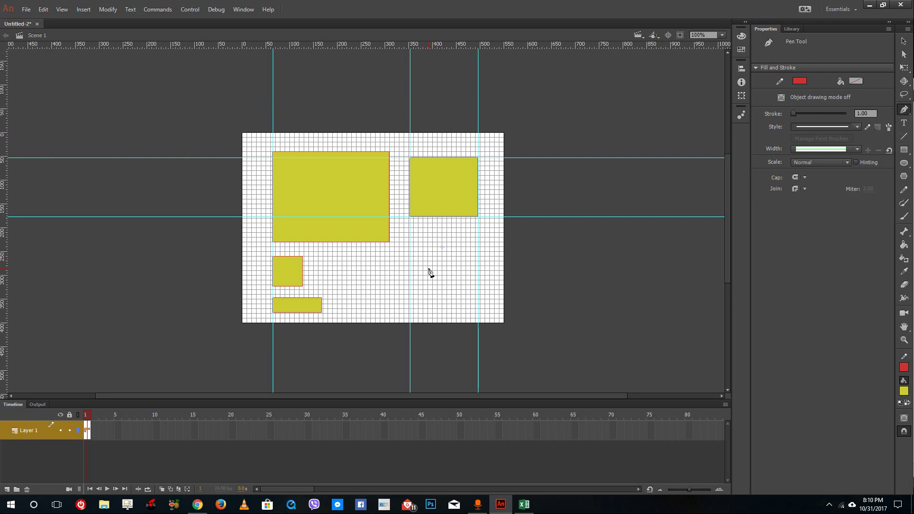
pyautogui.click(428, 267)
pyautogui.click(455, 265)
pyautogui.click(443, 247)
pyautogui.click(903, 42)
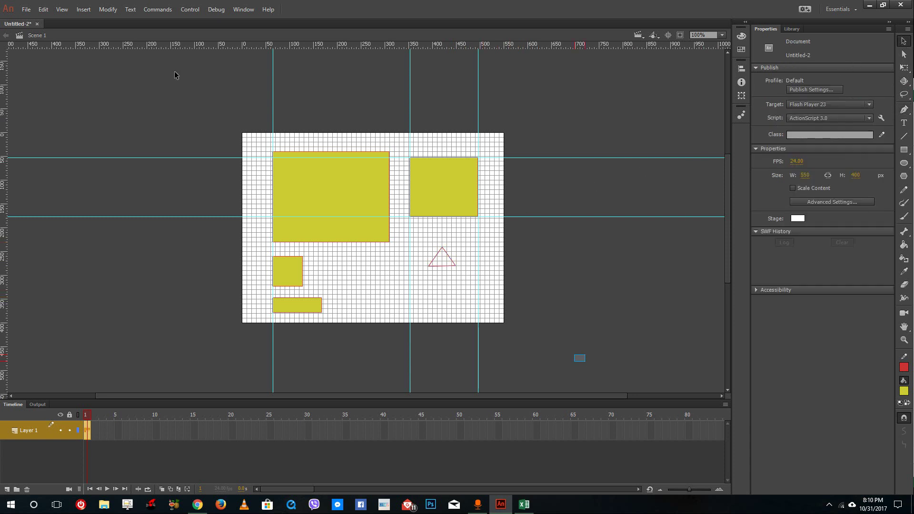
pyautogui.moveTo(583, 362); pyautogui.dragTo(155, 62)
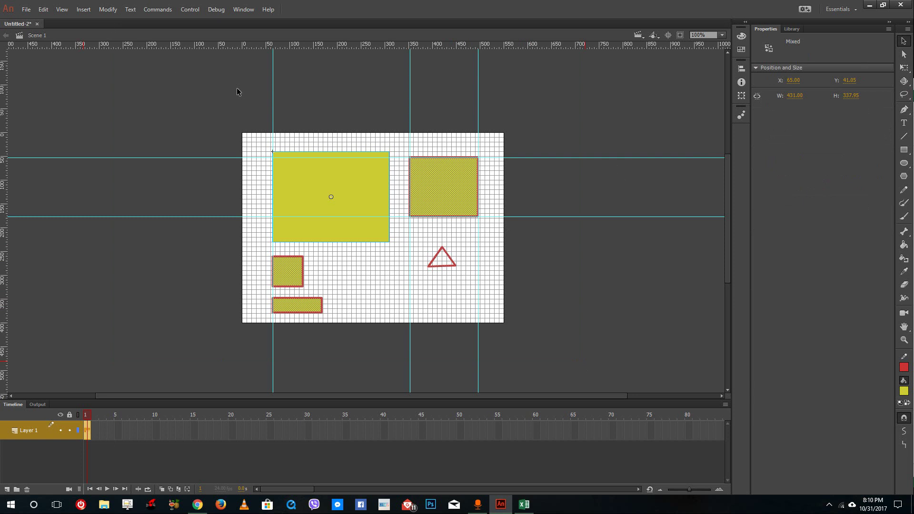
# Step: Delete all selected shapes and hide the guides
pyautogui.press('Delete')
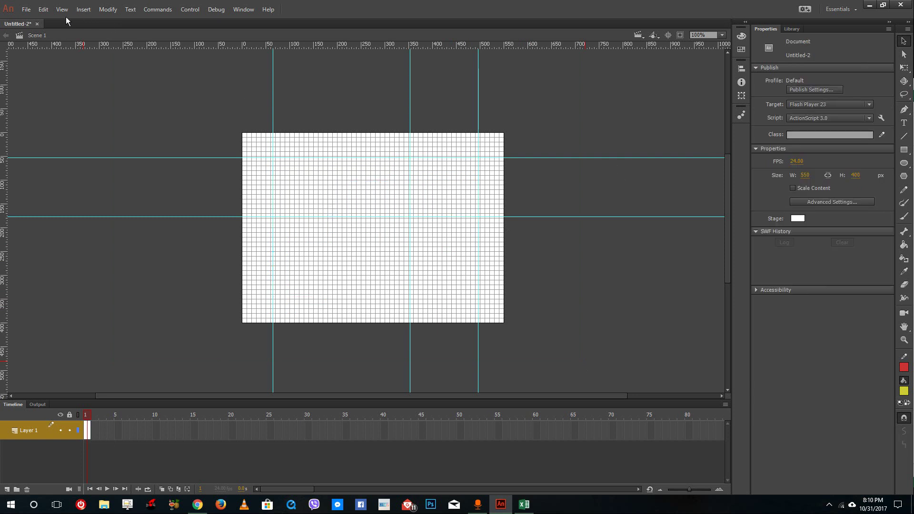
pyautogui.click(62, 9)
pyautogui.moveTo(103, 119)
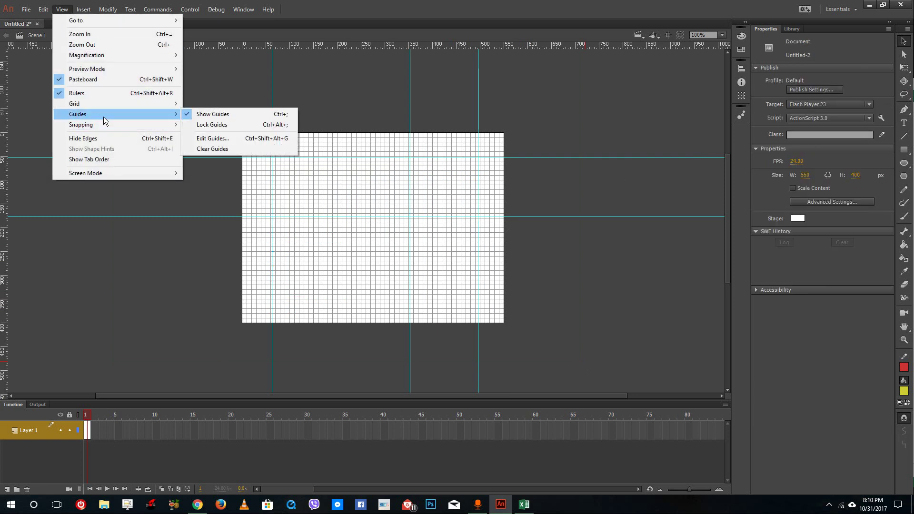
pyautogui.click(212, 114)
# Step: Set the grid spacing to 40 px horizontally and 40 px vertically
pyautogui.click(56, 10)
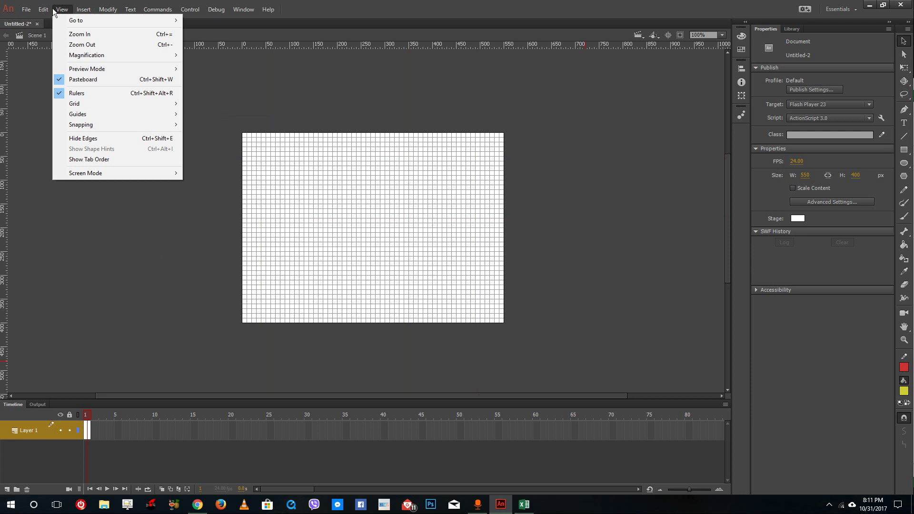
pyautogui.moveTo(100, 105)
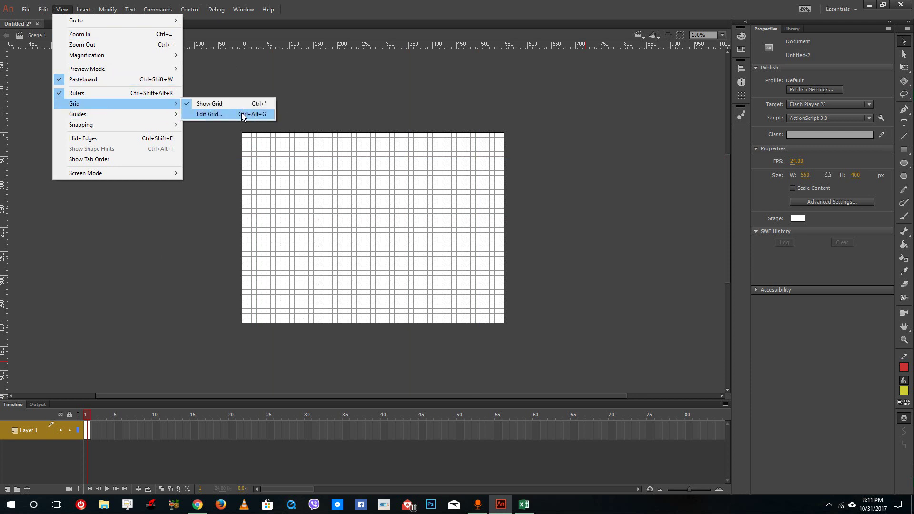
pyautogui.click(242, 114)
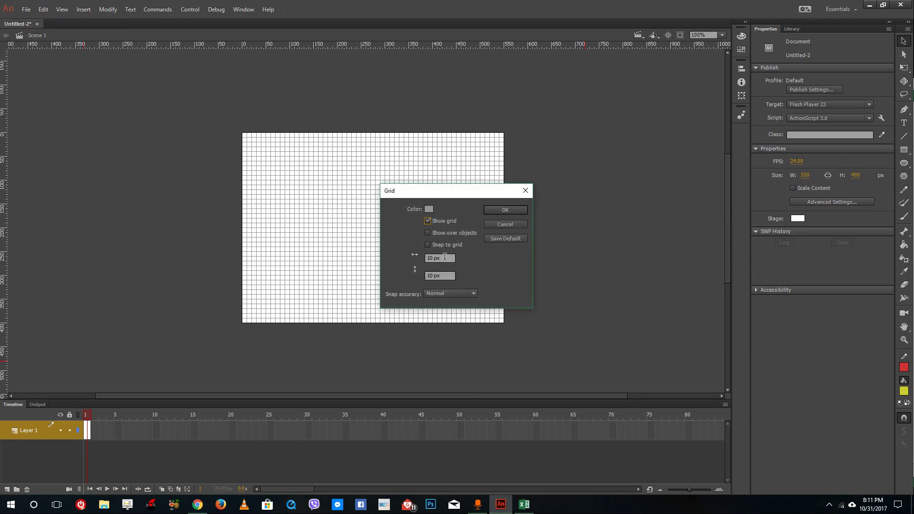
pyautogui.click(445, 257)
pyautogui.write('40')
pyautogui.press('Tab')
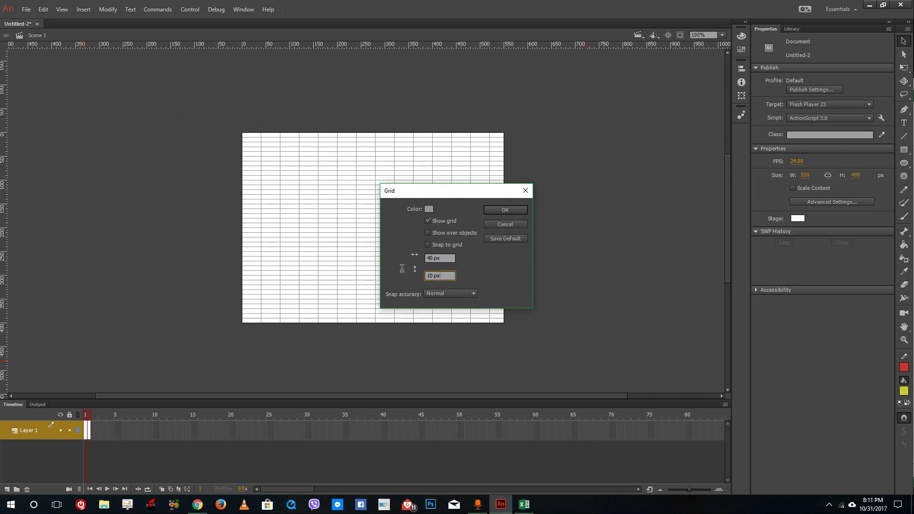
pyautogui.write('40')
pyautogui.click(505, 210)
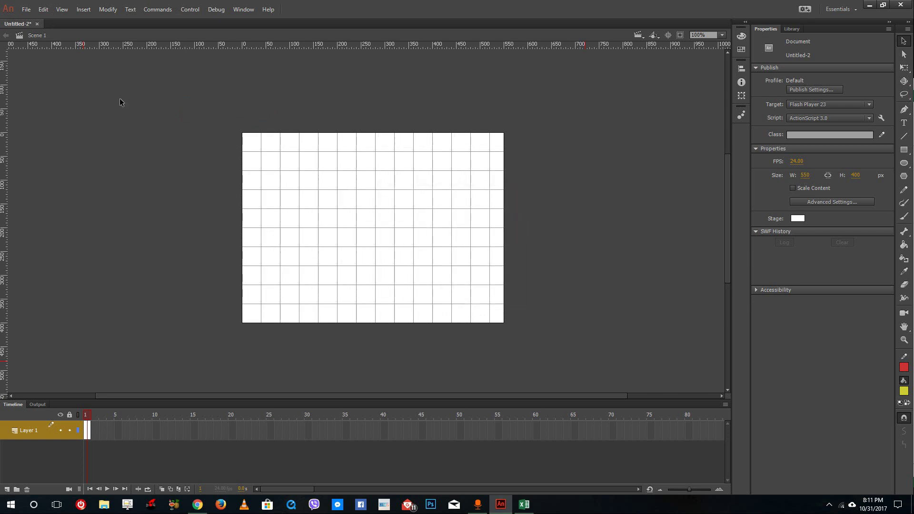
# Step: Turn on Snap to Grid
pyautogui.click(62, 9)
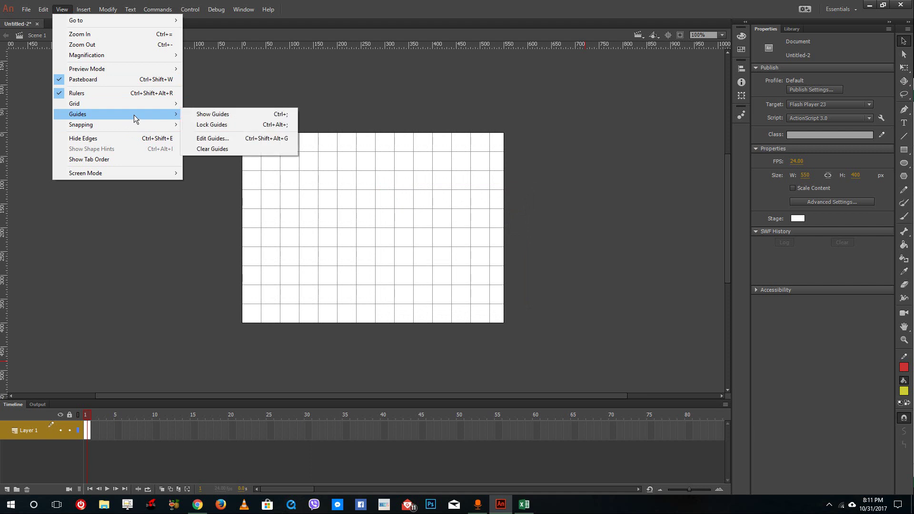
pyautogui.moveTo(136, 107)
pyautogui.moveTo(129, 125)
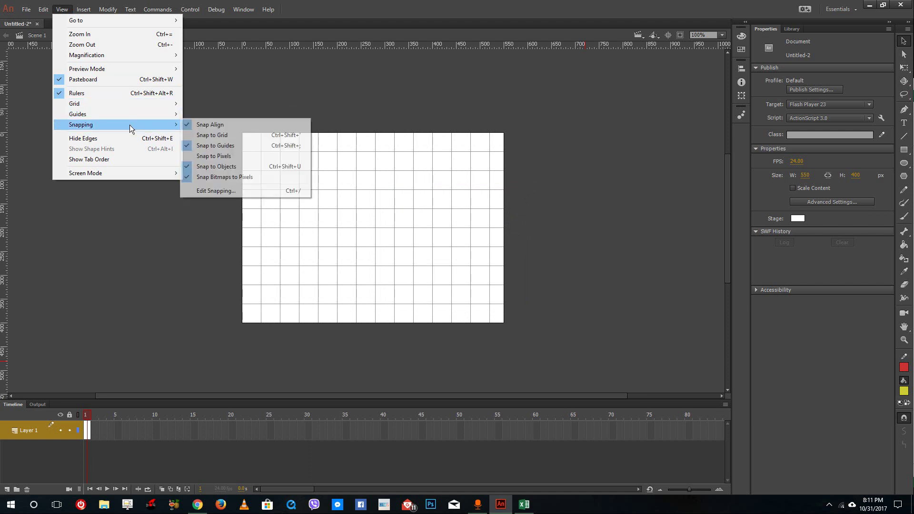
pyautogui.click(259, 137)
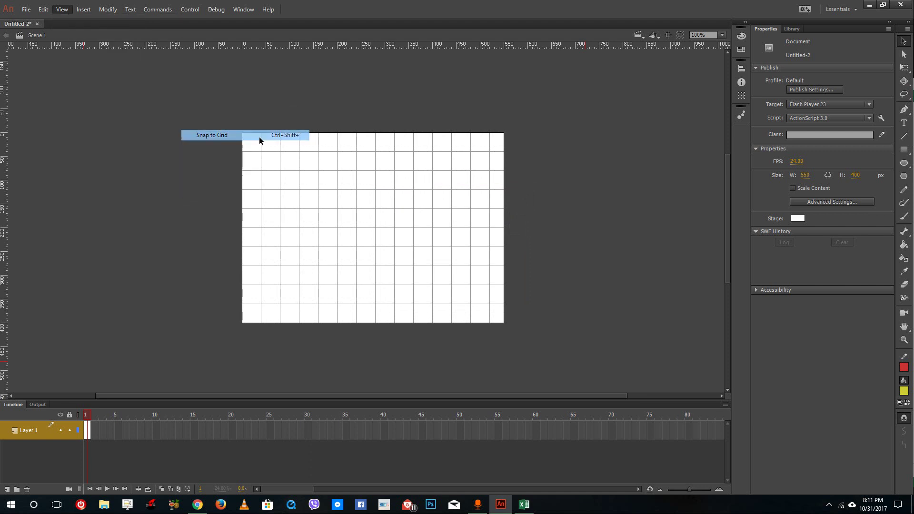
# Step: Pen-draw a red-outlined triangle on grid points, redoing the misplaced lower-right corner
pyautogui.click(904, 109)
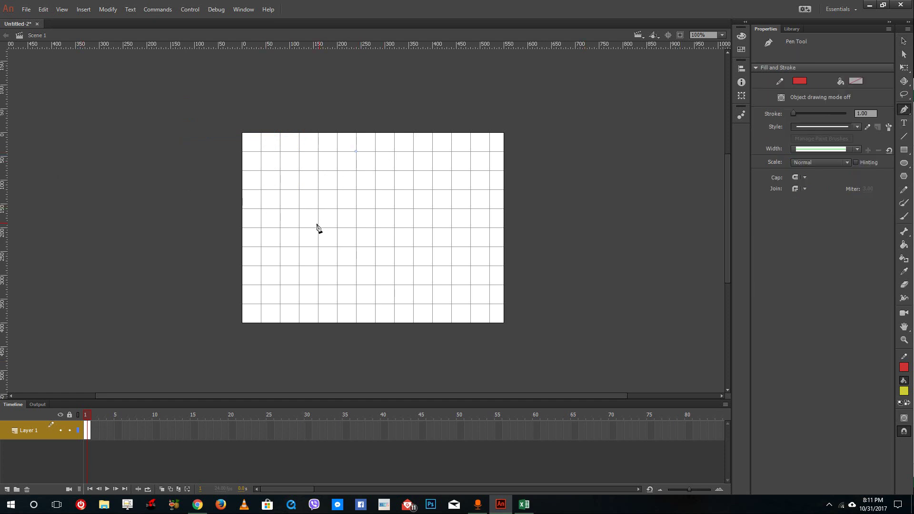
pyautogui.click(299, 227)
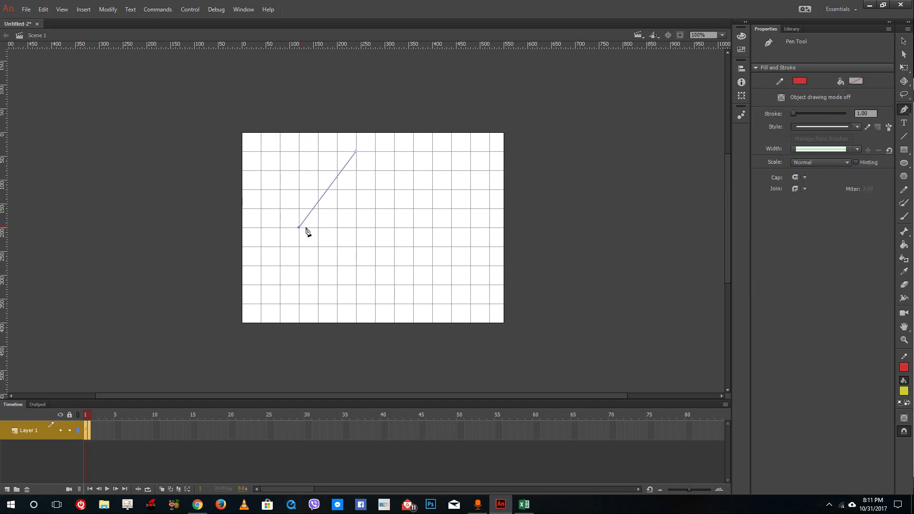
pyautogui.click(410, 227)
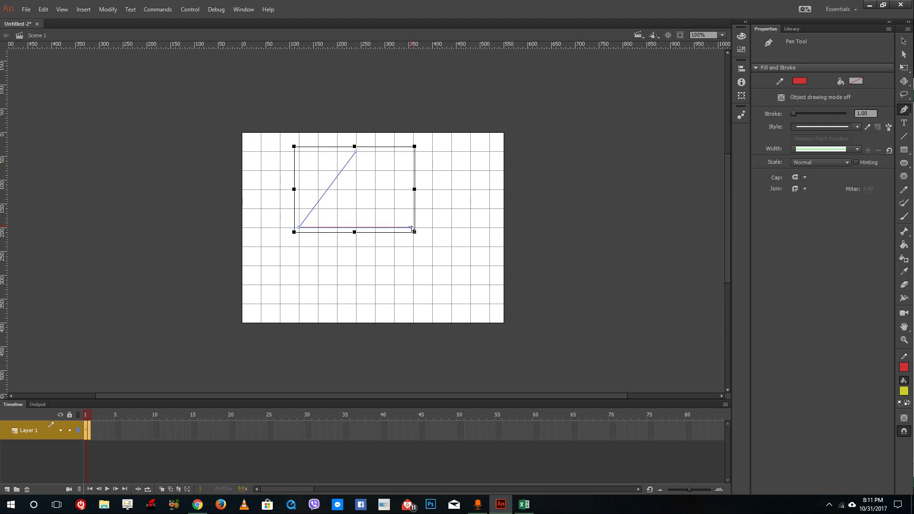
pyautogui.hotkey('ctrl', 'z')
pyautogui.click(414, 228)
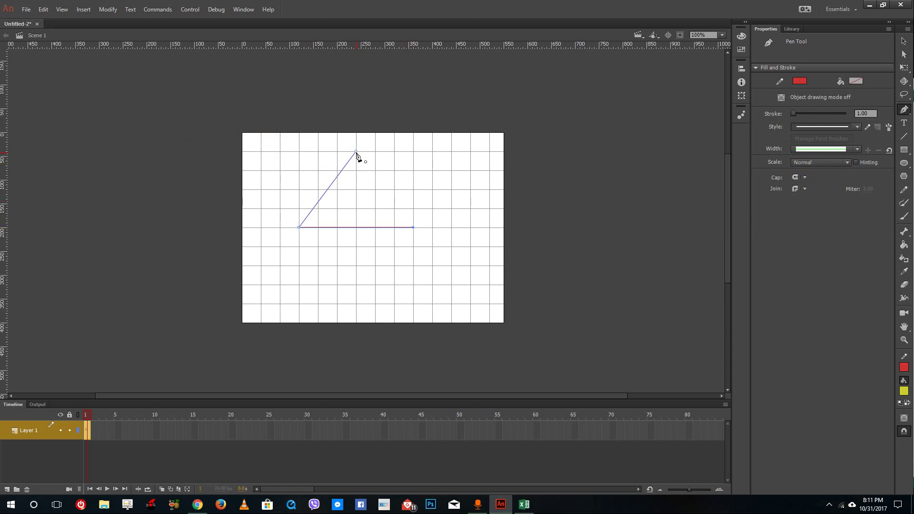
pyautogui.click(356, 152)
# Step: Pen-draw a red circle from curved anchors beneath the triangle, then select it to check its size
pyautogui.moveTo(394, 246); pyautogui.dragTo(432, 247)
pyautogui.click(432, 285)
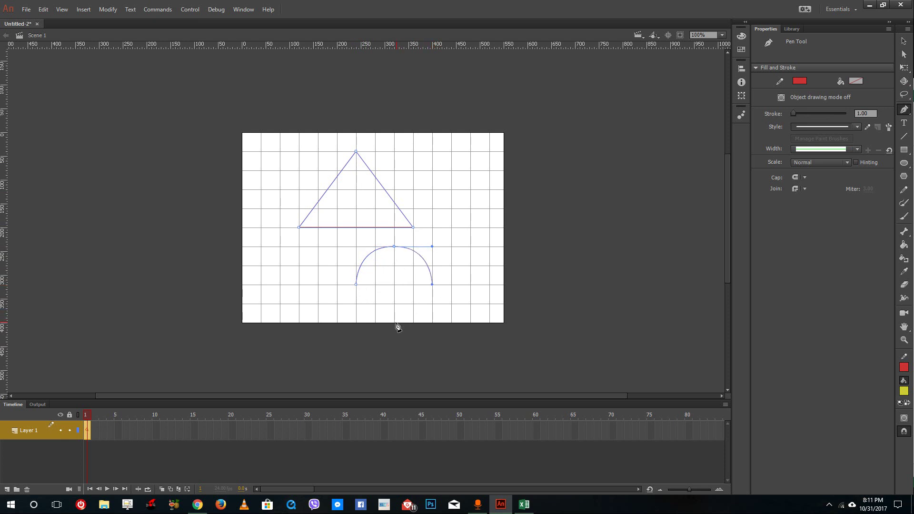
pyautogui.moveTo(394, 323); pyautogui.dragTo(356, 323)
pyautogui.click(356, 284)
pyautogui.click(902, 40)
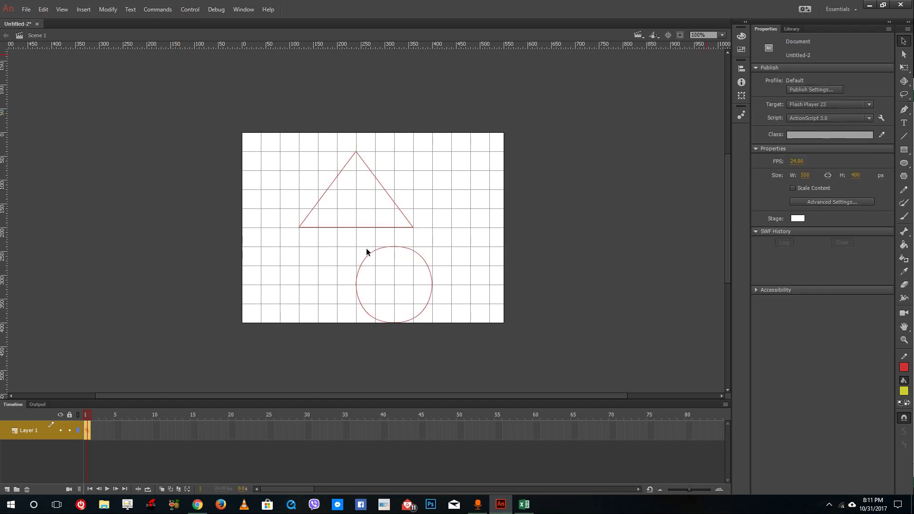
pyautogui.moveTo(346, 234); pyautogui.dragTo(467, 330)
pyautogui.click(416, 277)
# Step: Uncheck Show Grid under View > Grid to hide the grid lines
pyautogui.click(65, 10)
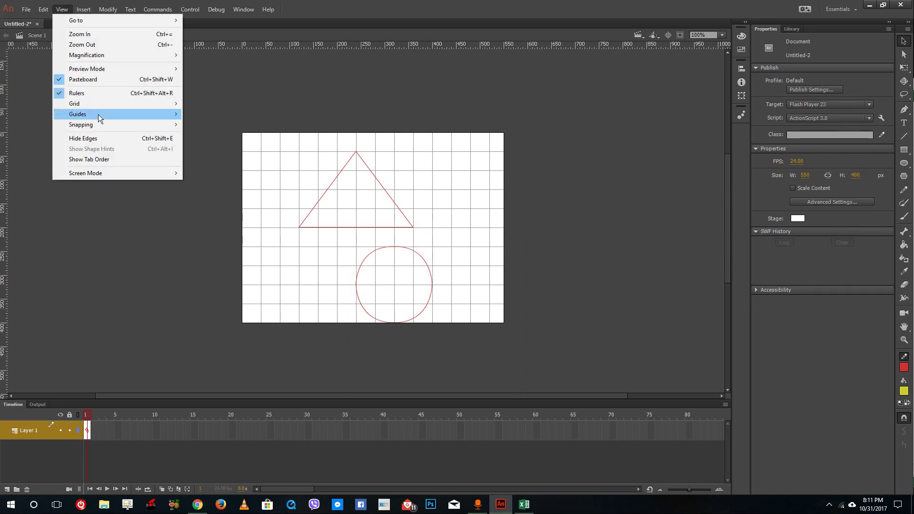
pyautogui.moveTo(104, 103)
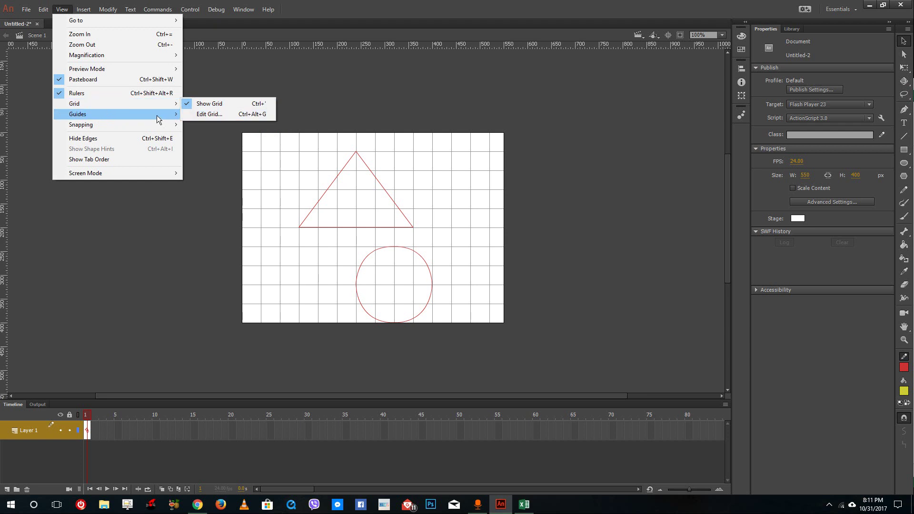
pyautogui.moveTo(157, 116)
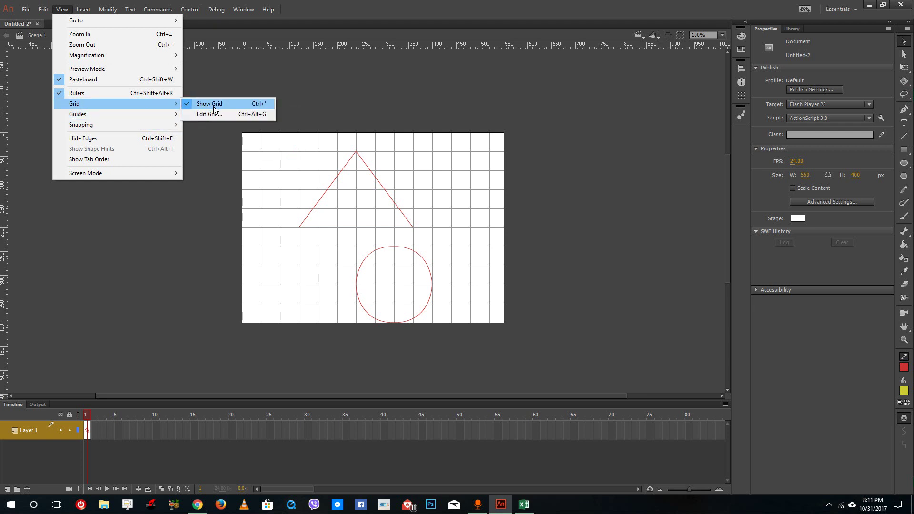
pyautogui.click(213, 105)
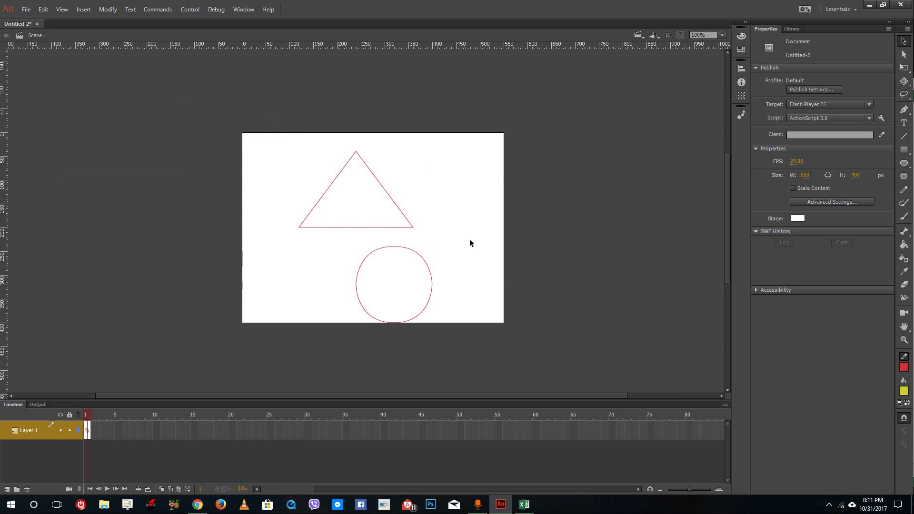